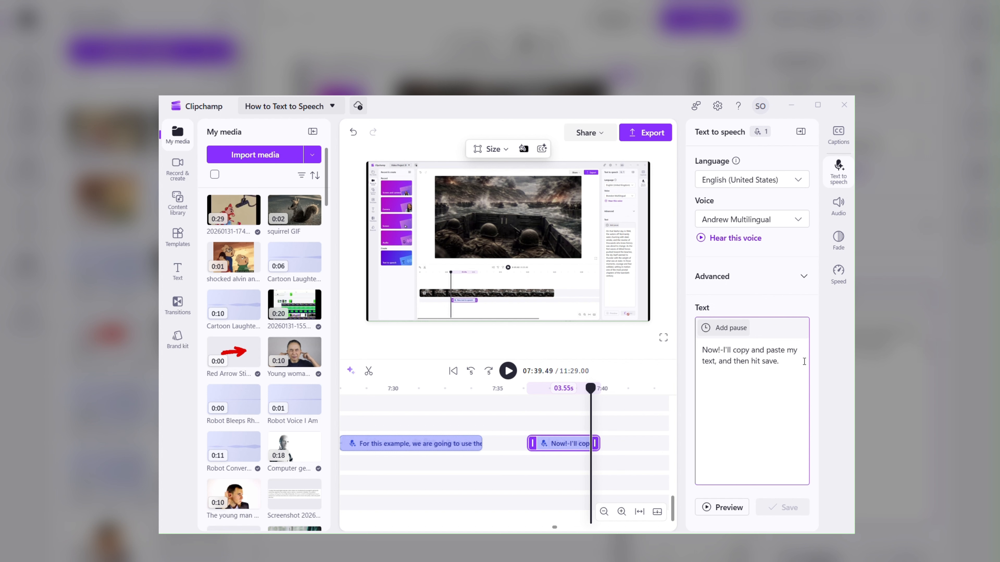
Paste the extra tip paragraph into the text-to-speech box, select the video clip, and play the timeline.
text(Here's another tip.  Make sure you click save if you want your changes to stick. If you add a bunch of changes, forget to hit save, and then hit the video play button, you will lose all of the changes you made.)
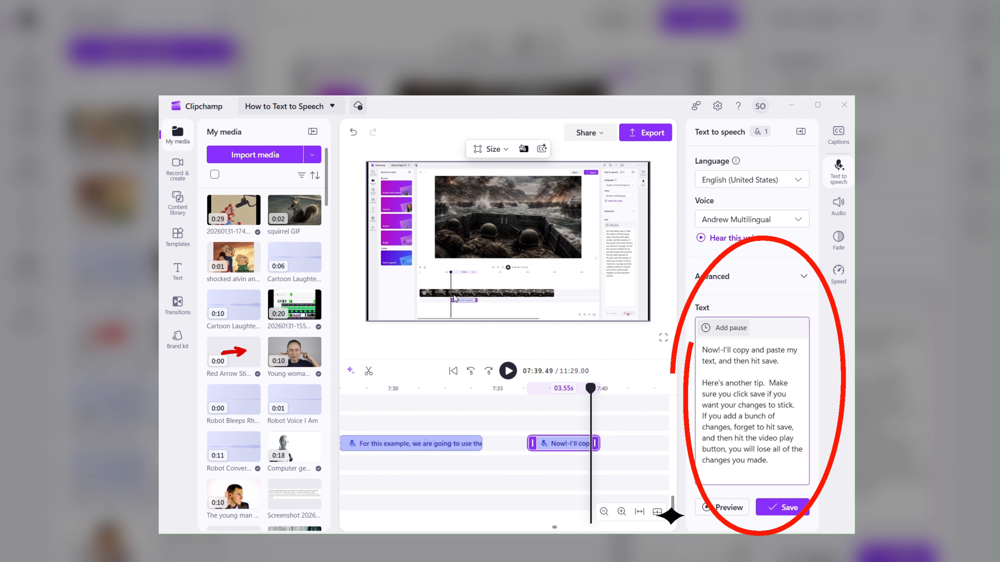
scroll(501, 452, up, 5)
click(501, 436)
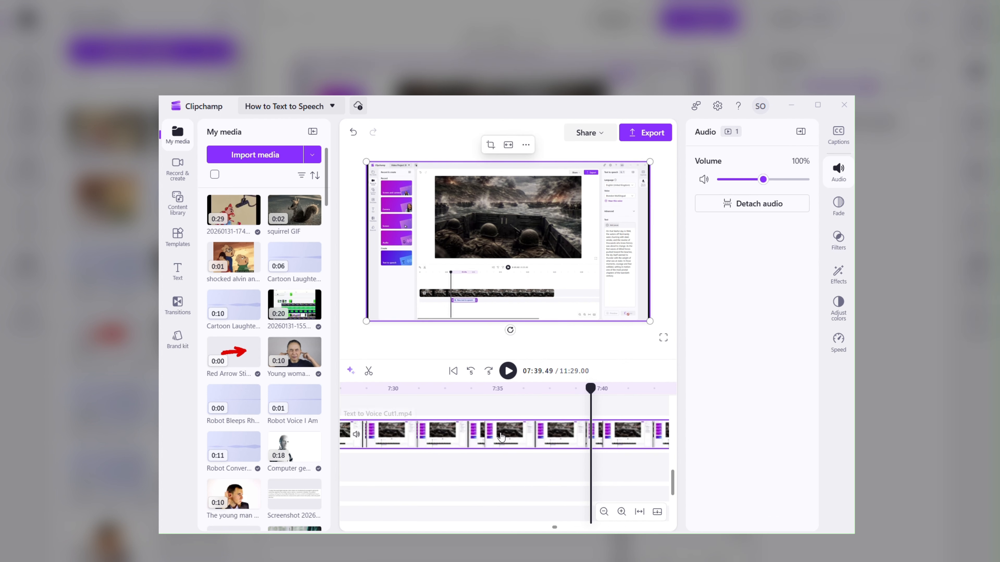
click(508, 370)
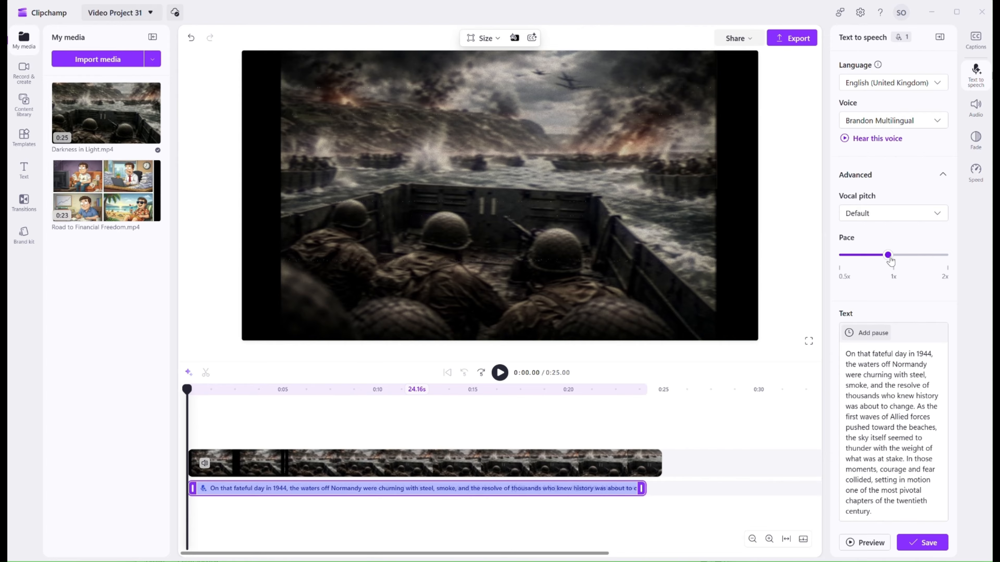
Save the Normandy text-to-speech narration and play the video.
click(924, 545)
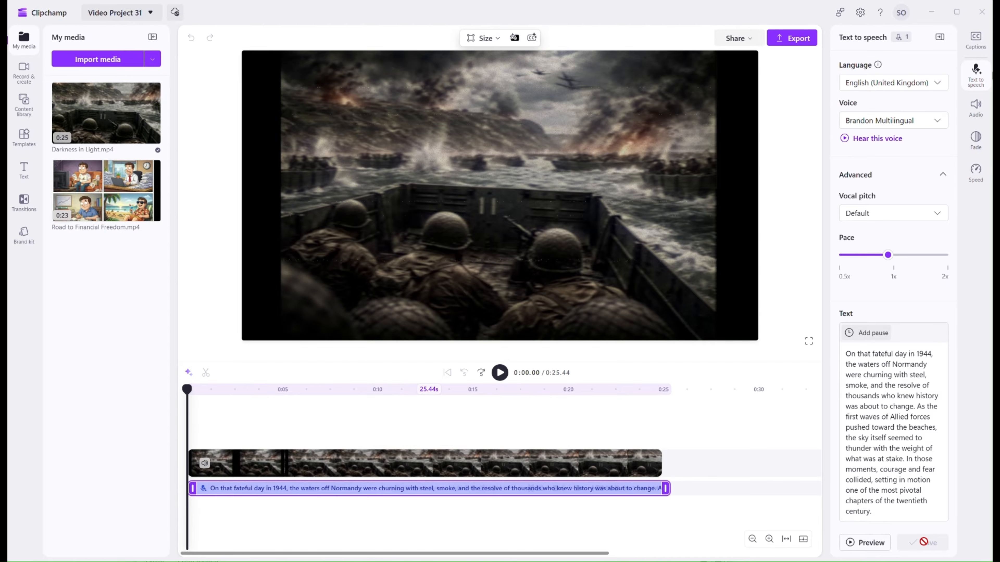
click(500, 372)
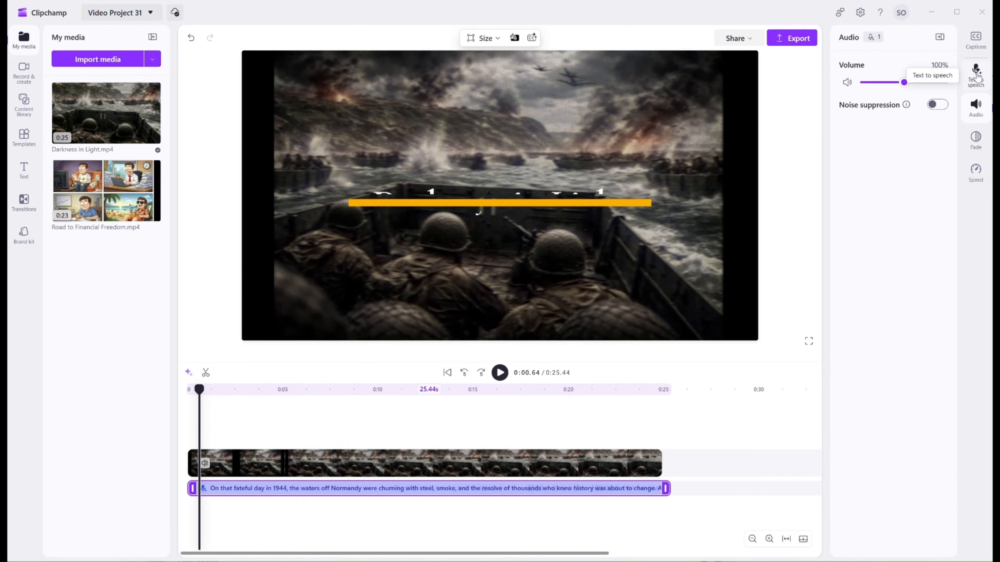
Open the narration's text-to-speech settings, expand Advanced, and set Vocal pitch to Low.
click(975, 73)
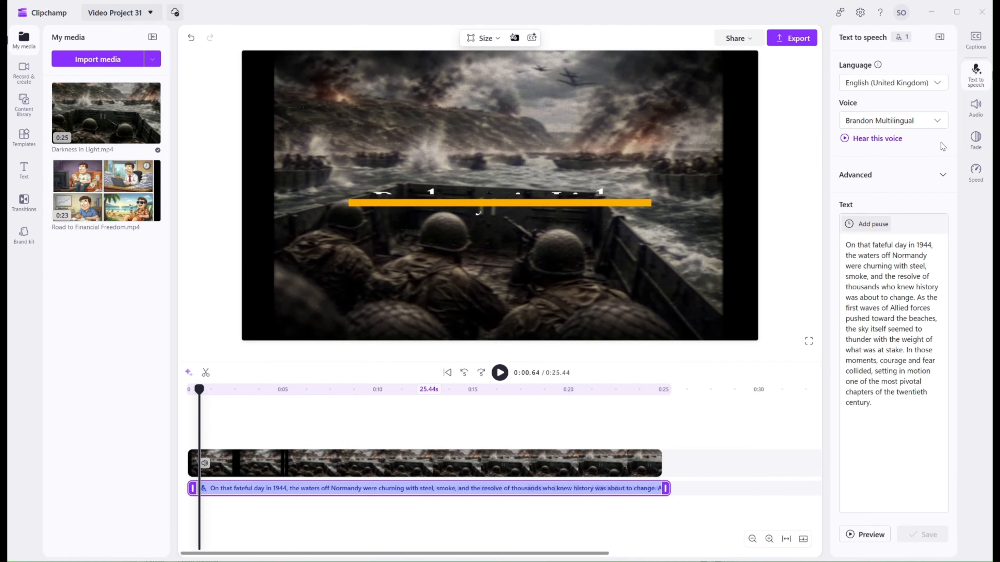
click(923, 178)
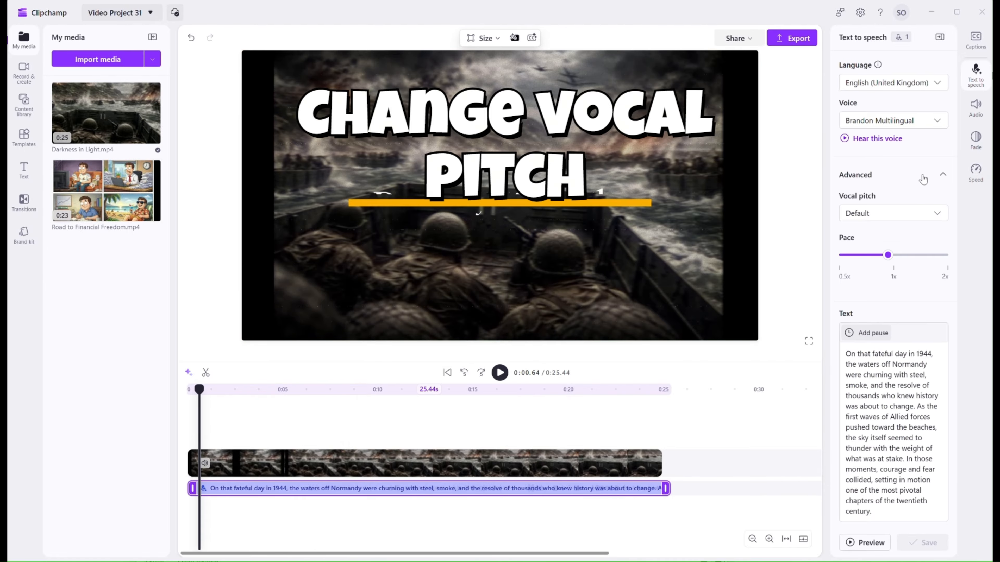
click(938, 221)
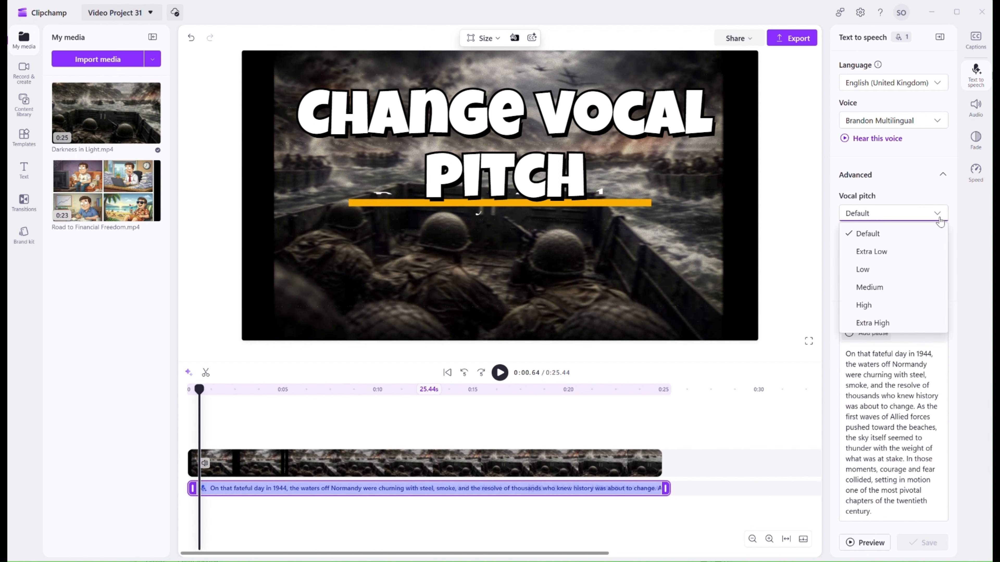
click(870, 269)
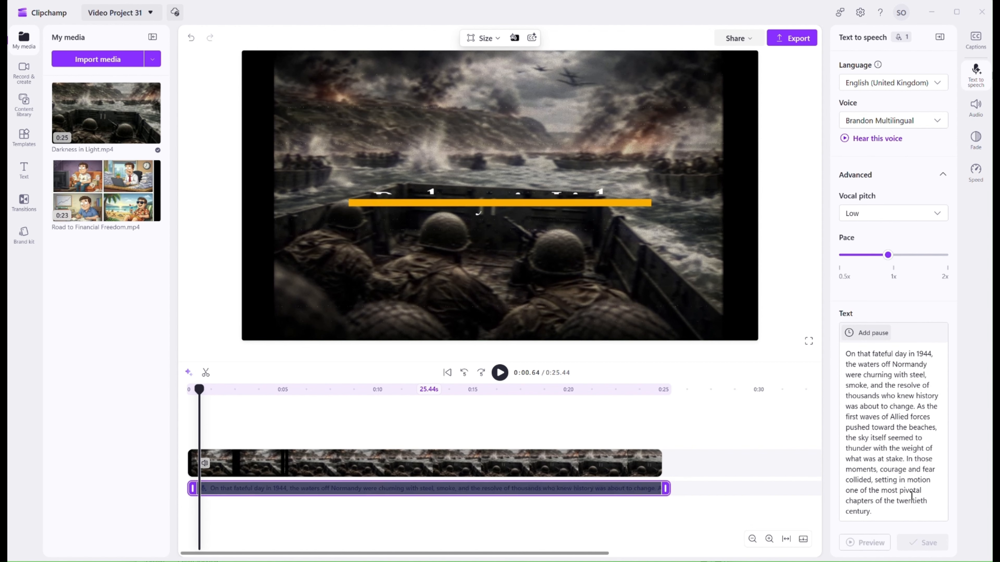
Nudge the Pace slider slightly above 1x and save the text-to-speech settings.
click(873, 540)
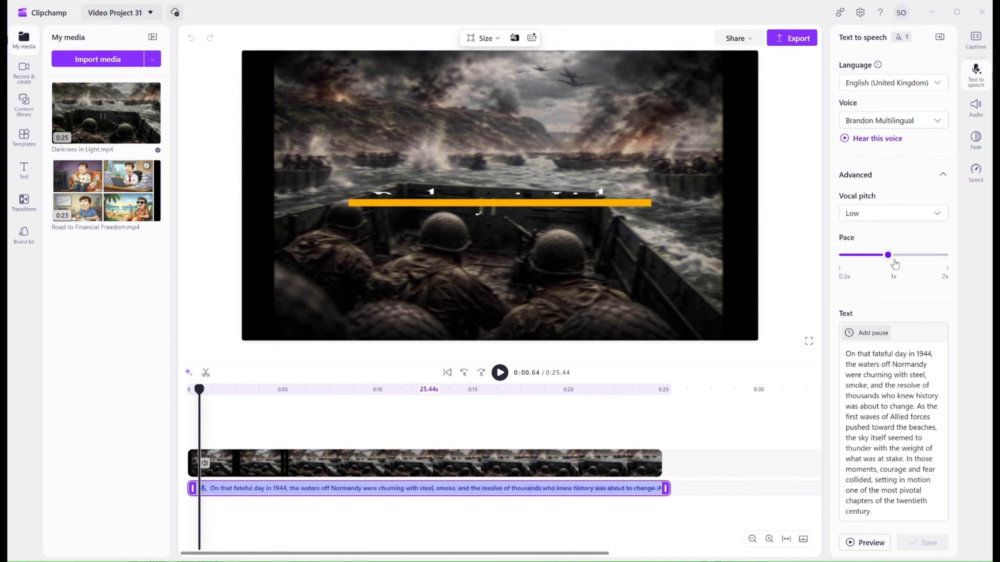
drag(888, 256, 893, 256)
click(928, 541)
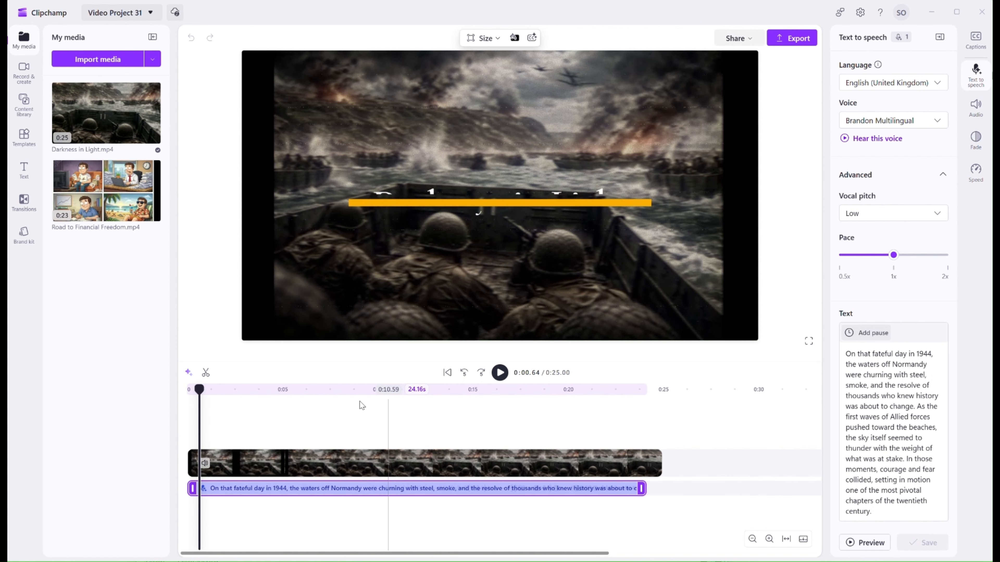
Select the text-to-speech clip and play the video from the start.
click(188, 413)
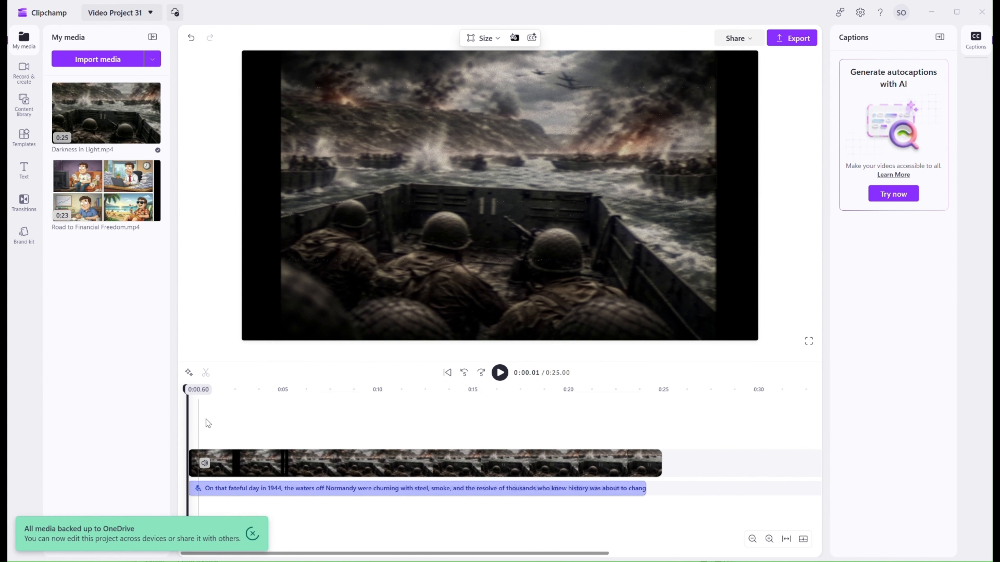
click(271, 489)
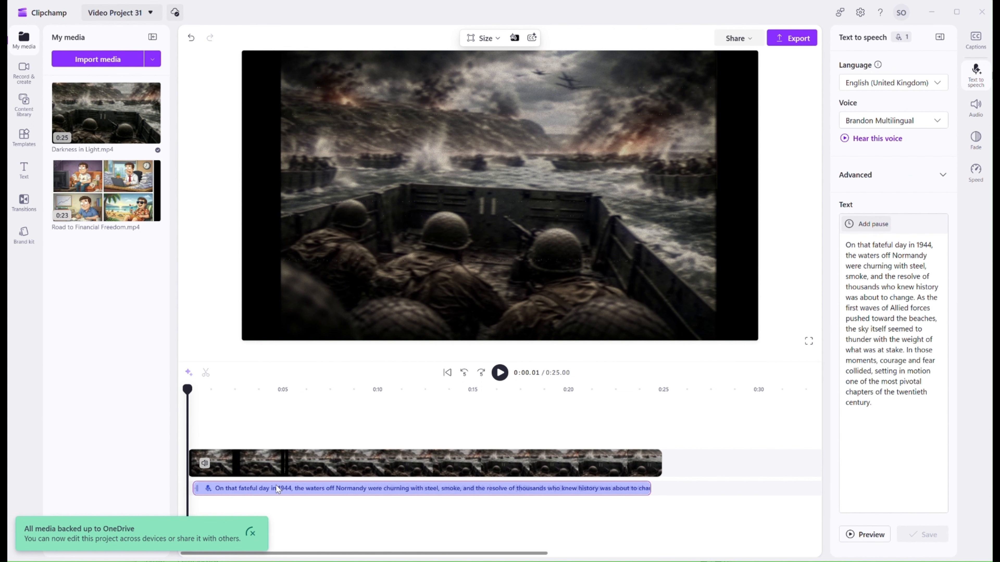
click(502, 374)
Expand Advanced, set the narration's Vocal pitch to High, and preview the speech.
click(942, 174)
click(927, 215)
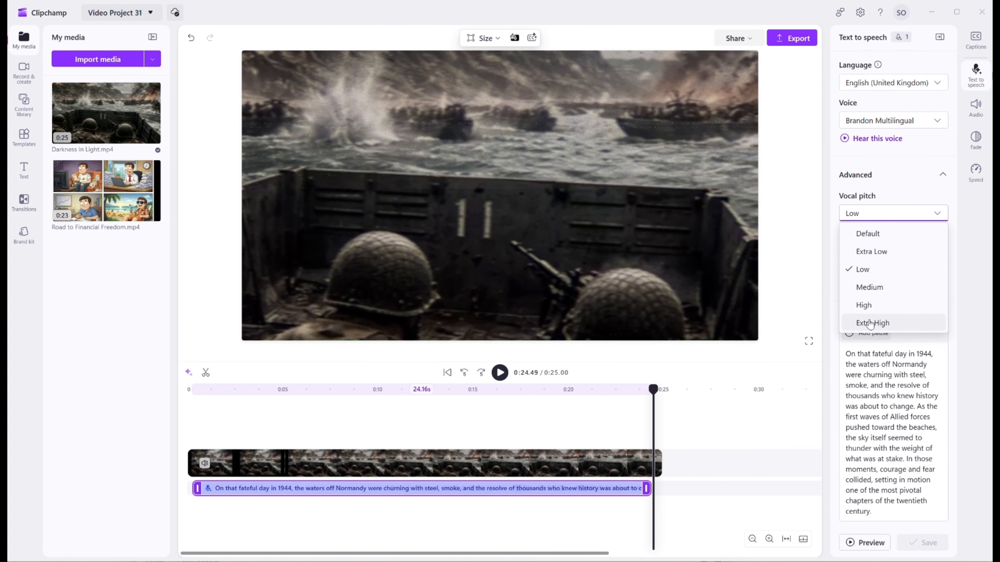
click(867, 306)
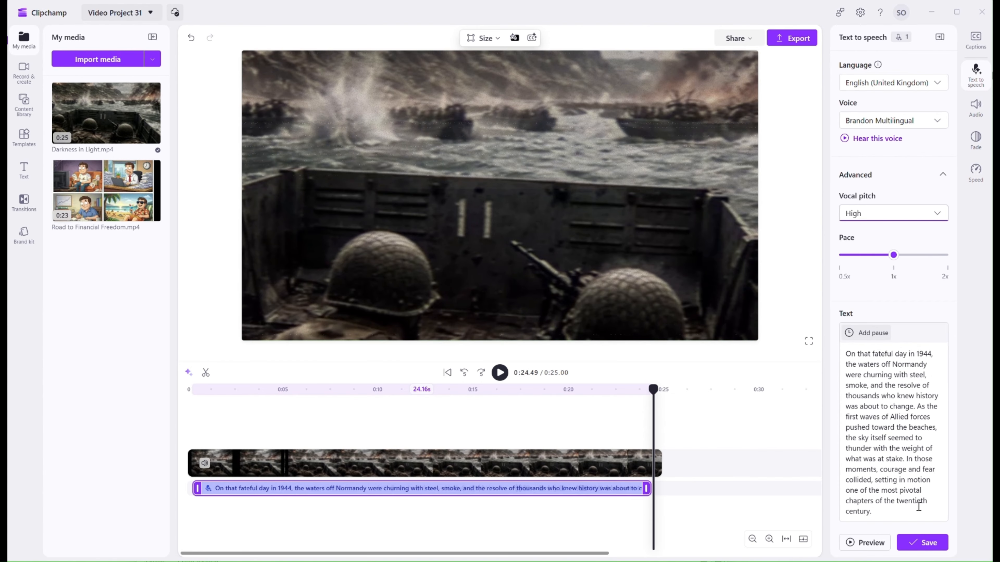
click(856, 543)
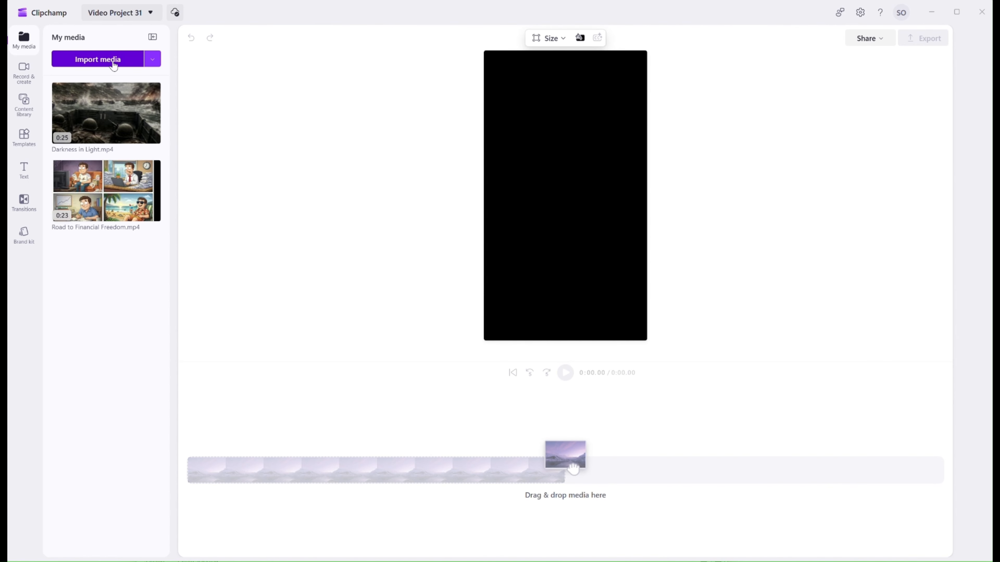
Import the Influencer-girl video from the Examples folder into My media.
click(113, 65)
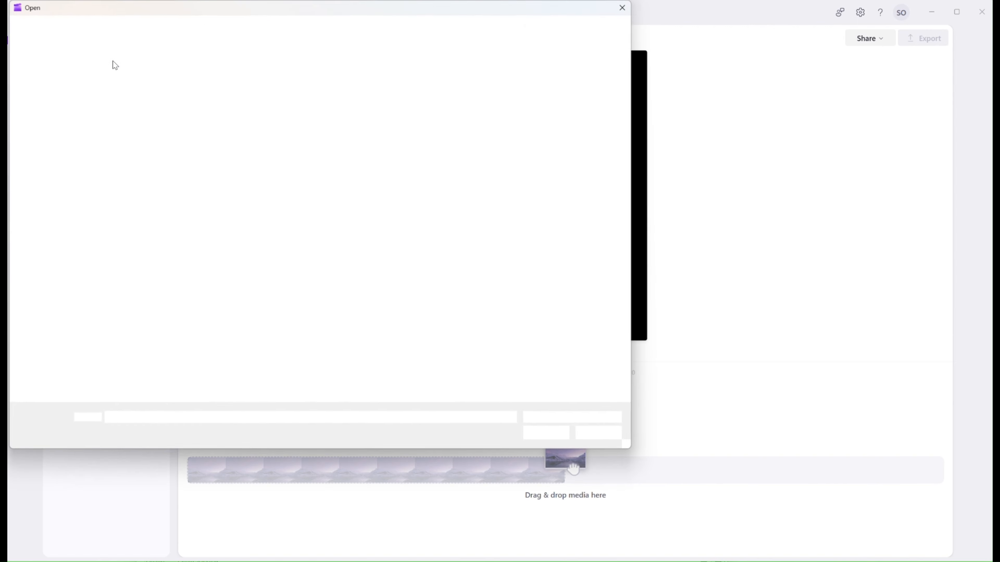
click(284, 92)
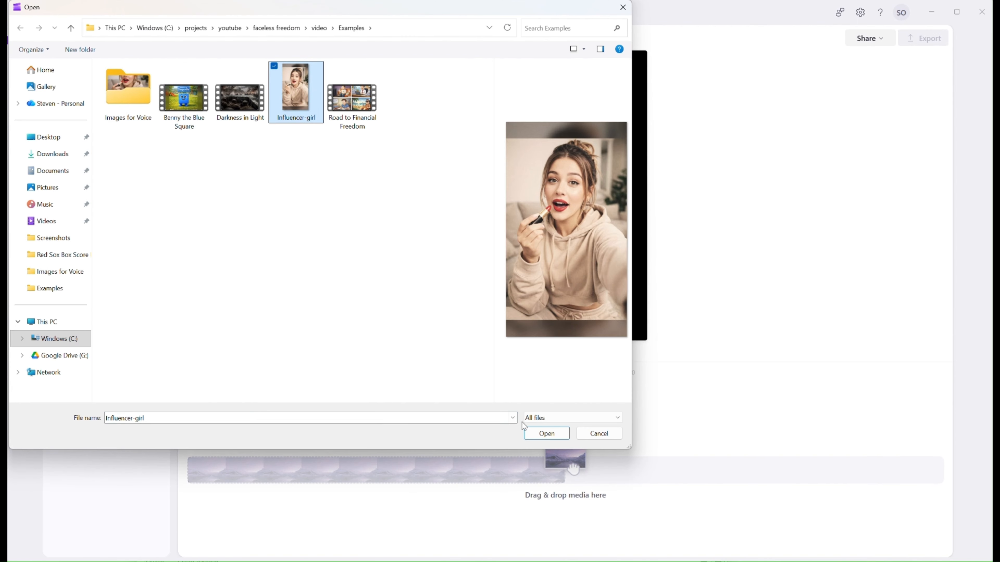
click(538, 434)
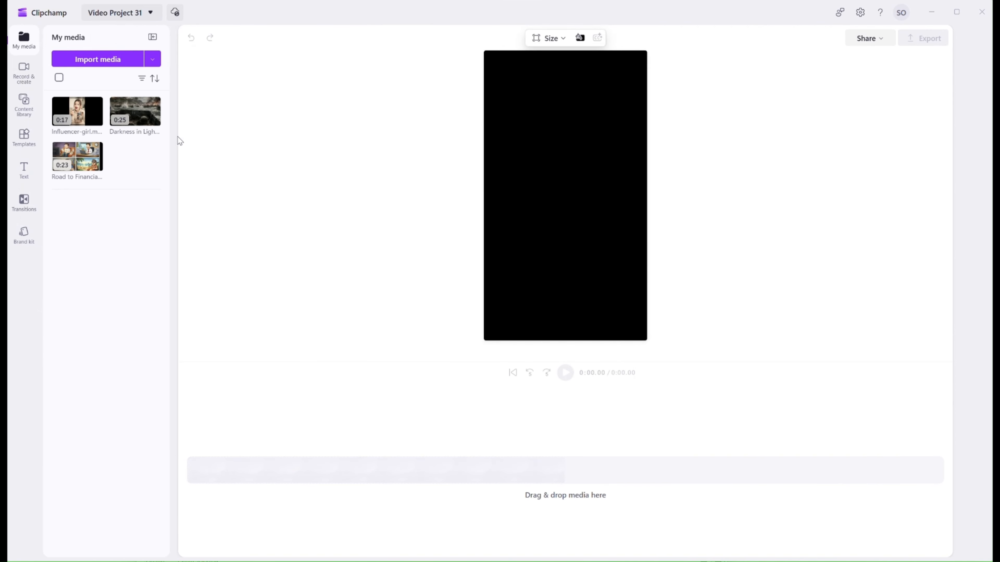
Add the Influencer-girl clip to the timeline and play it briefly.
drag(76, 112, 221, 472)
click(566, 375)
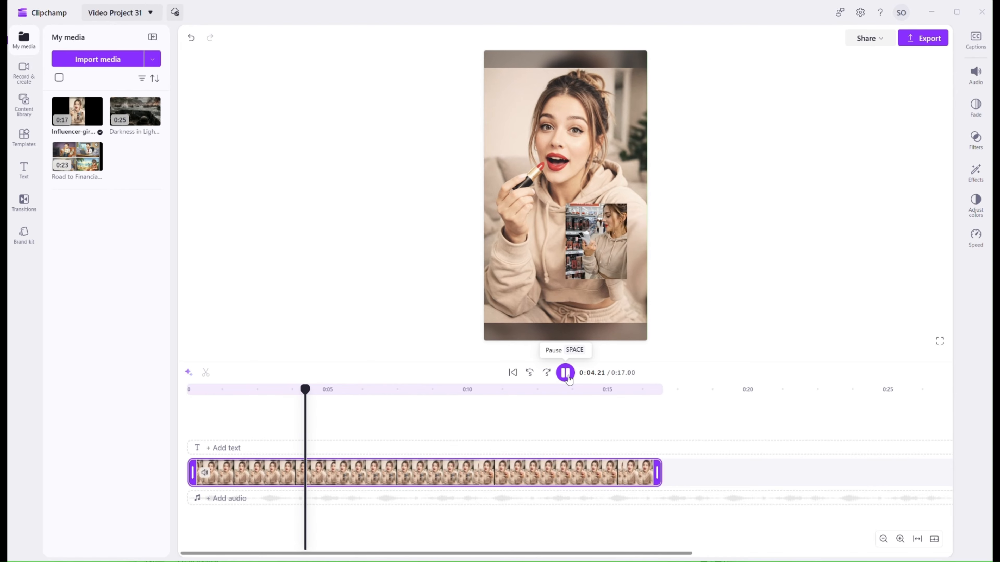
click(565, 373)
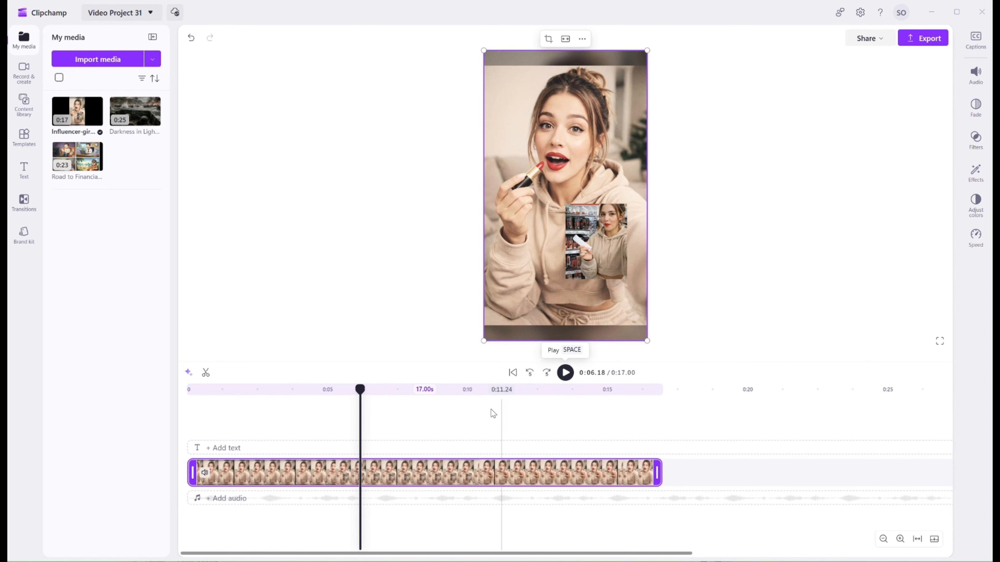
Add a new Text to speech clip from the Record & create section.
click(194, 420)
click(187, 430)
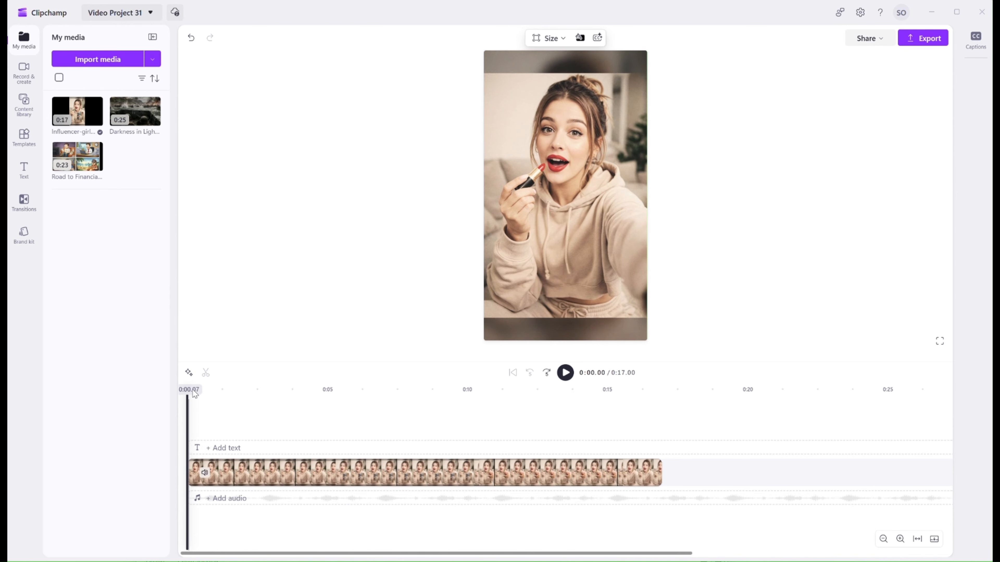
click(25, 75)
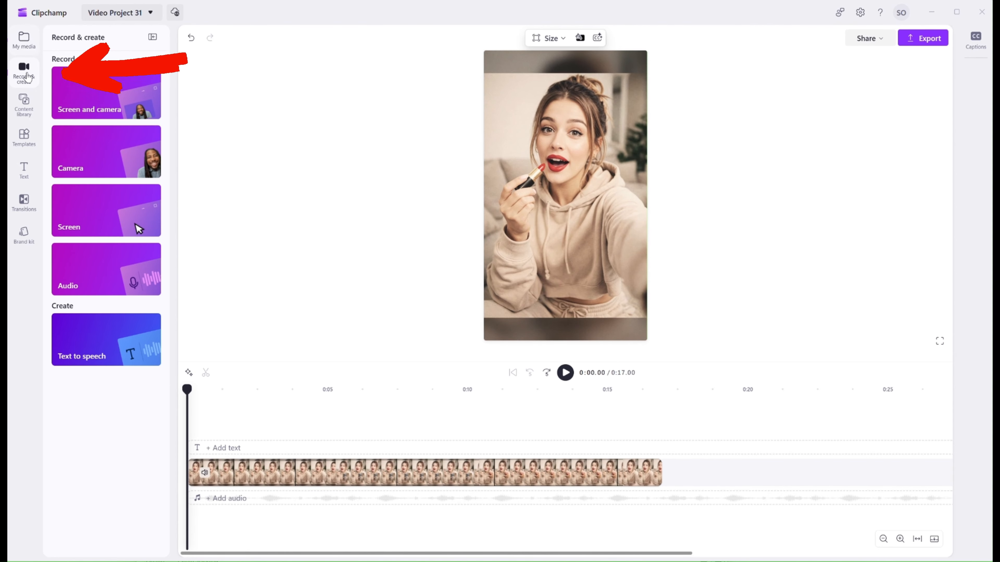
click(112, 337)
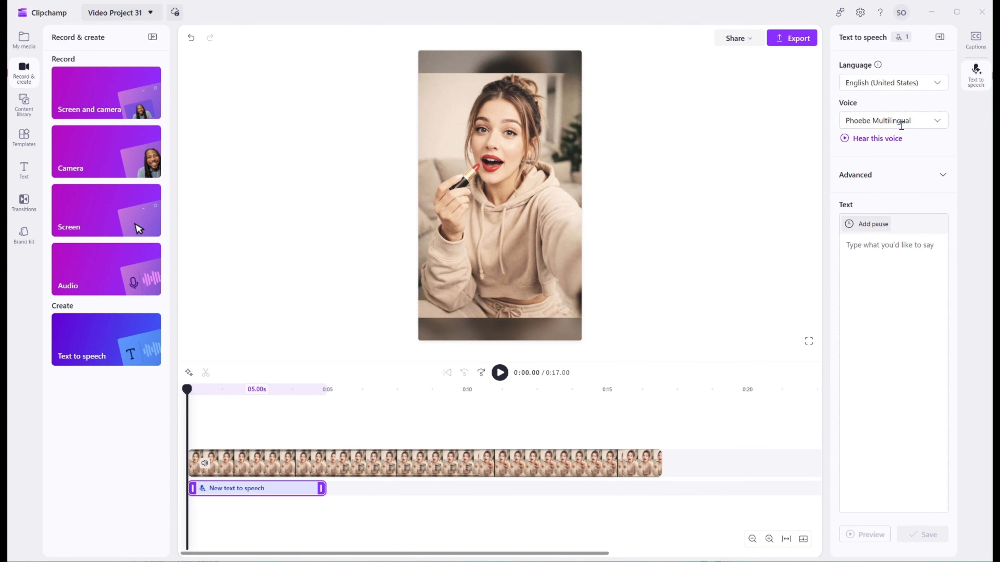
Browse the voice list, keep Phoebe Multilingual, and play its voice sample.
click(936, 123)
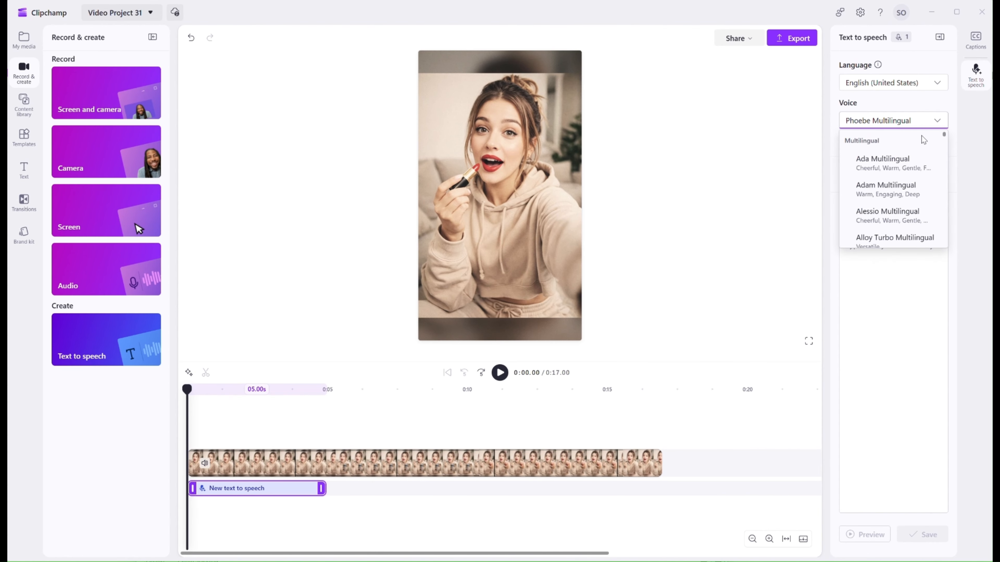
scroll(904, 165, down, 15)
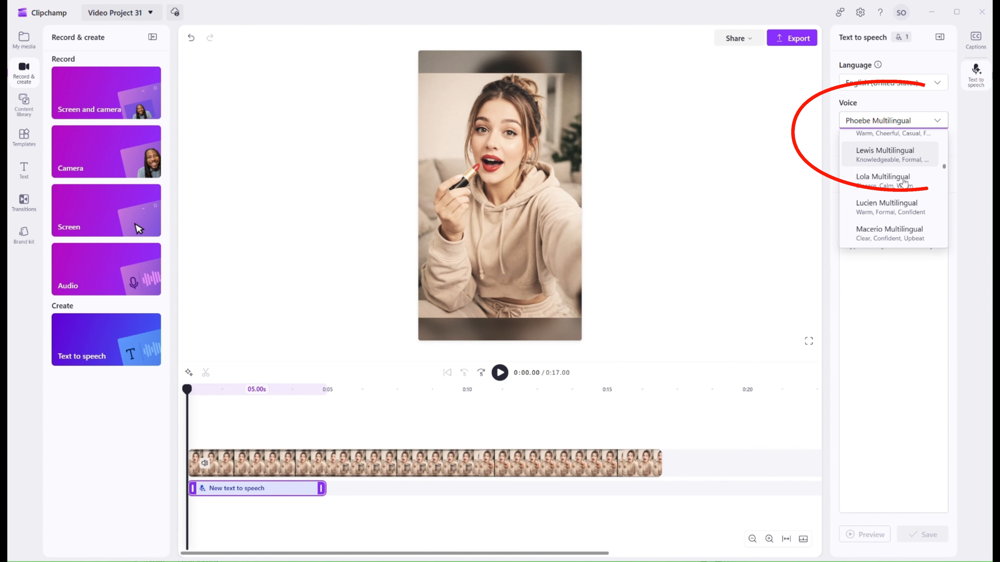
scroll(904, 181, down, 5)
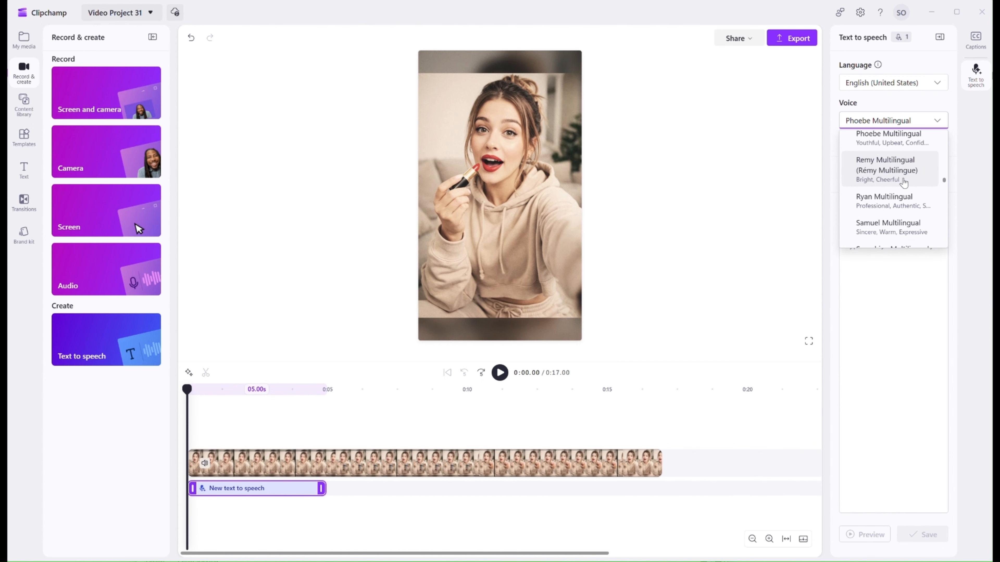
scroll(903, 182, up, 2)
click(900, 186)
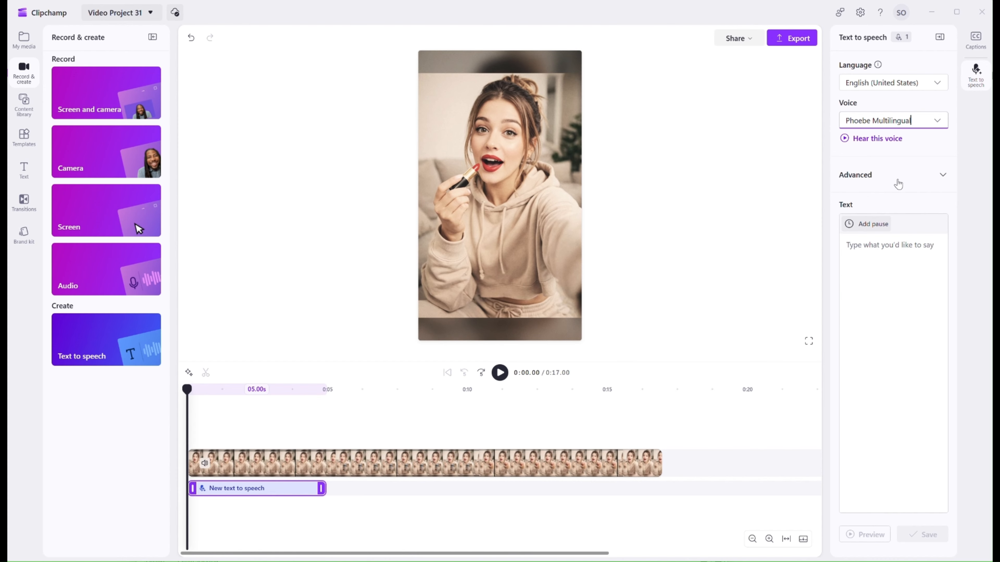
click(844, 138)
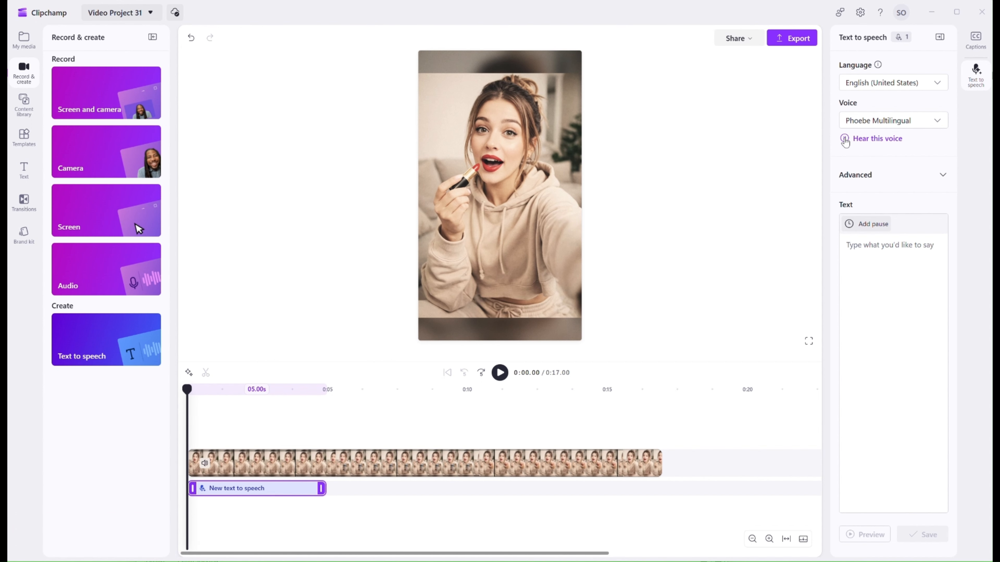
Expand Advanced settings, set Emotion to Sad, and play the voice sample.
click(886, 178)
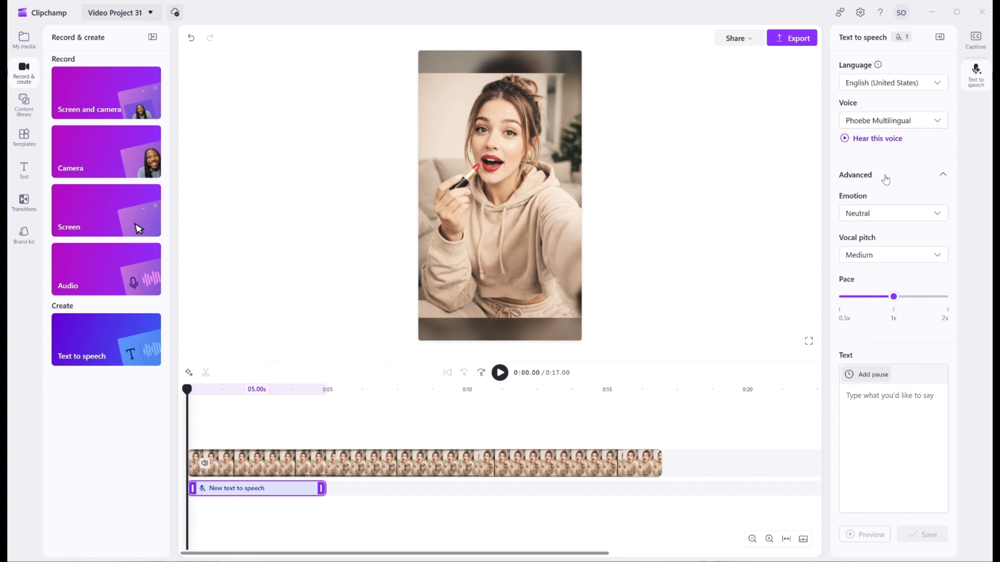
click(894, 213)
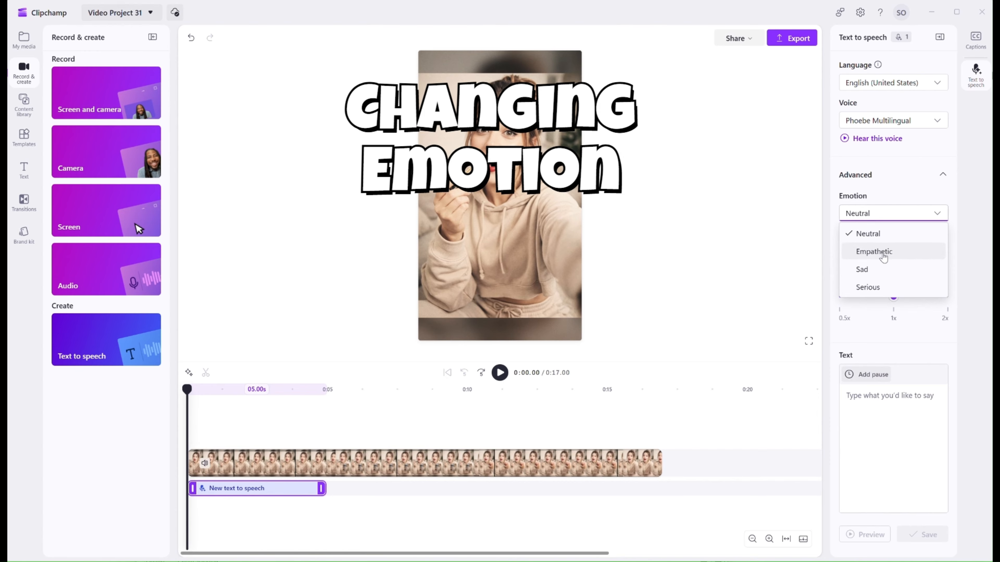
click(872, 270)
click(845, 140)
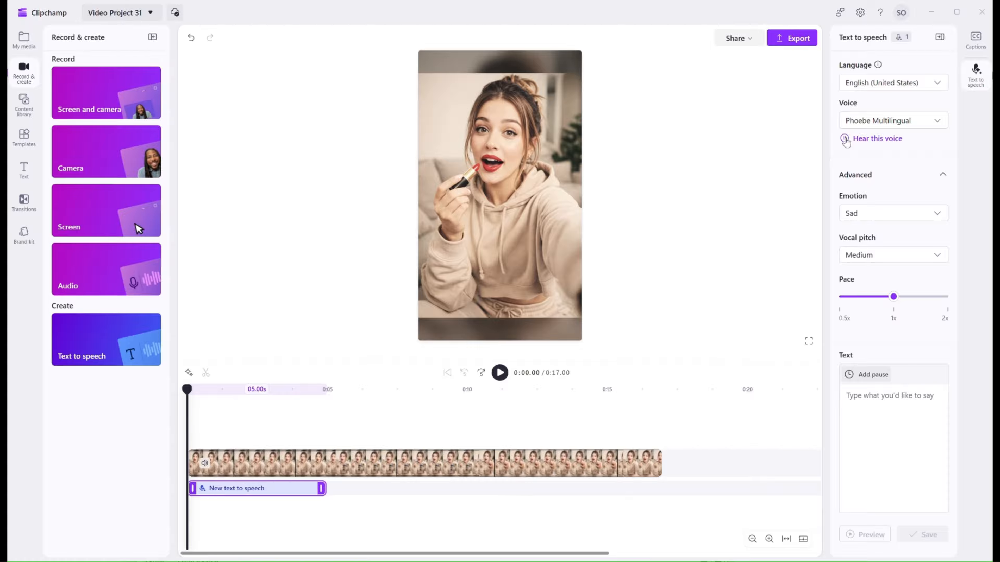
Set Emotion to Serious and Vocal pitch to High, then play the voice sample.
click(876, 216)
click(866, 286)
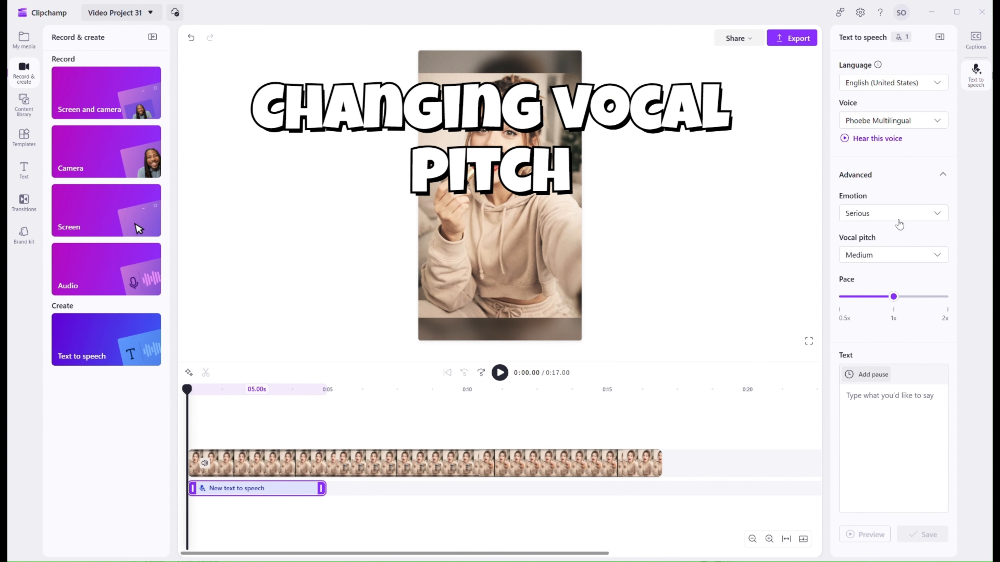
click(903, 256)
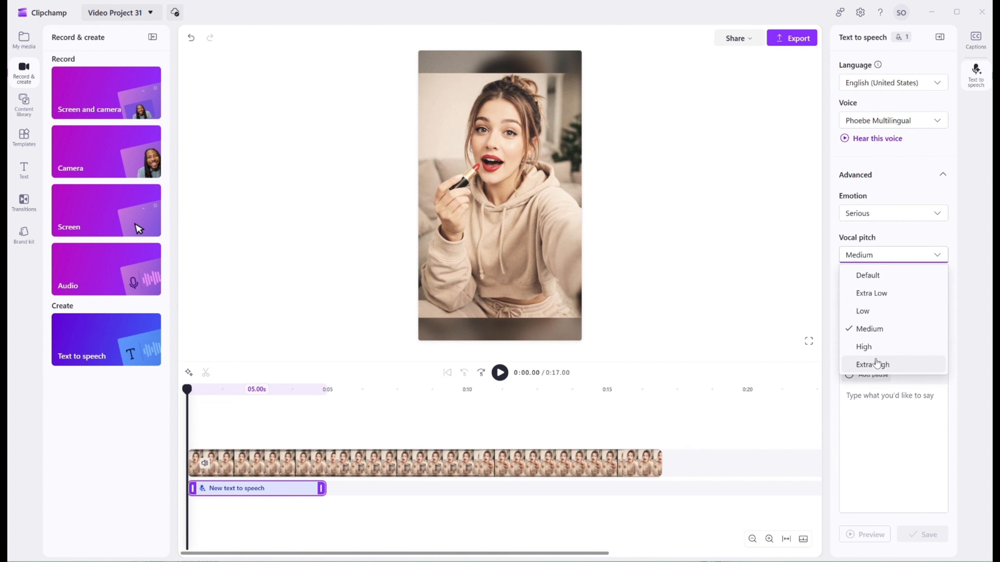
click(871, 347)
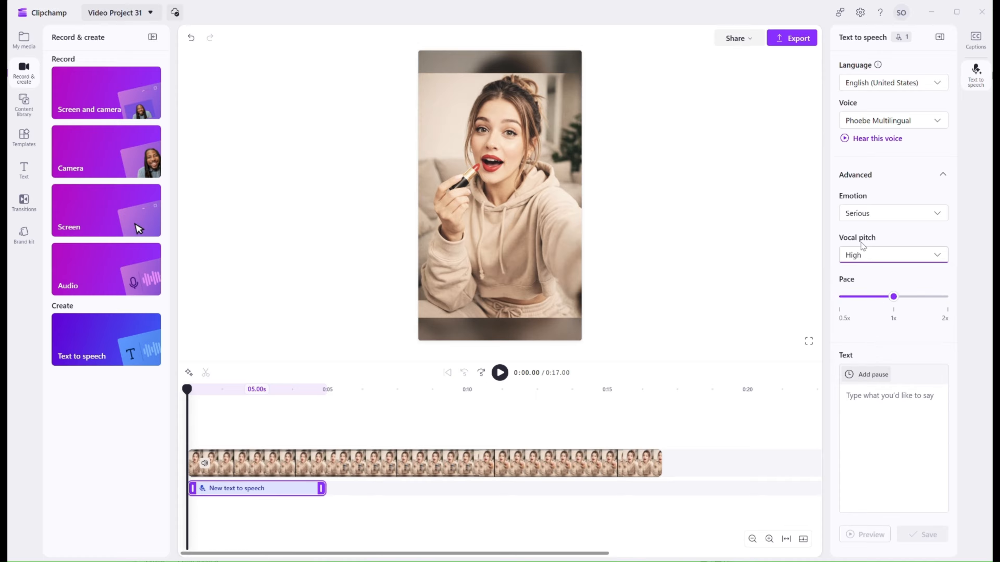
click(845, 137)
Set Vocal pitch back to Medium.
click(872, 255)
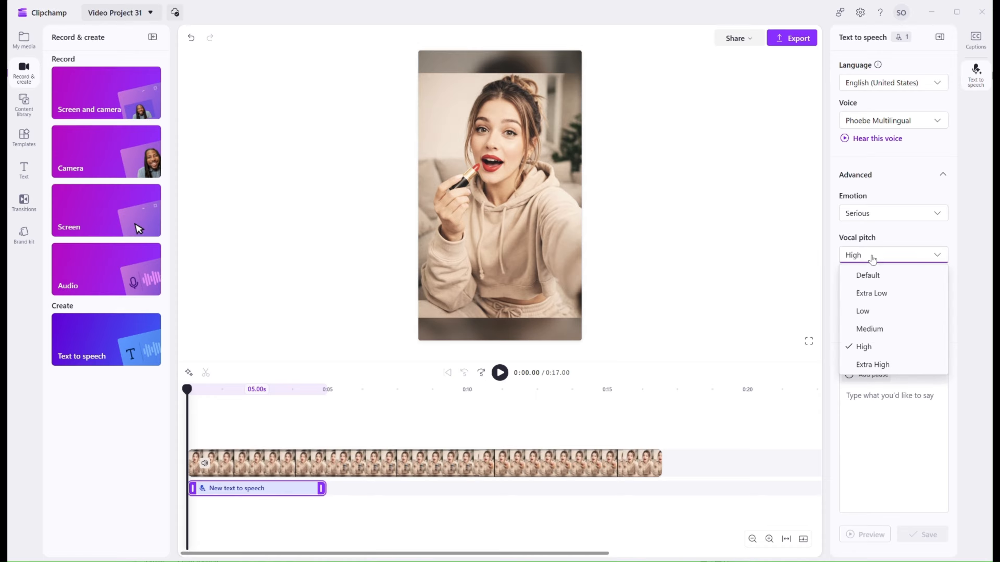
click(873, 330)
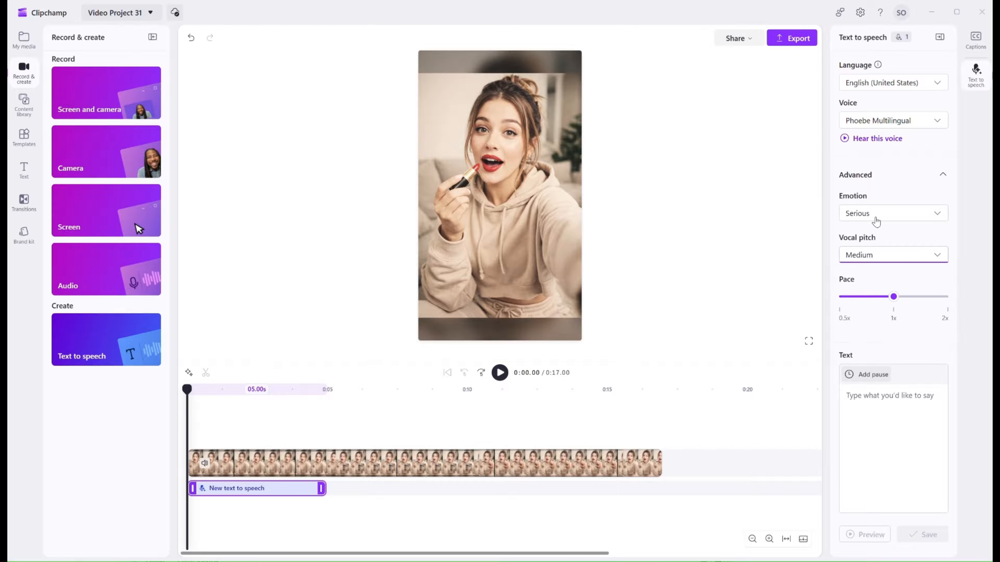
Paste the lipstick review script into the text box, save it, and preview the speech.
click(877, 394)
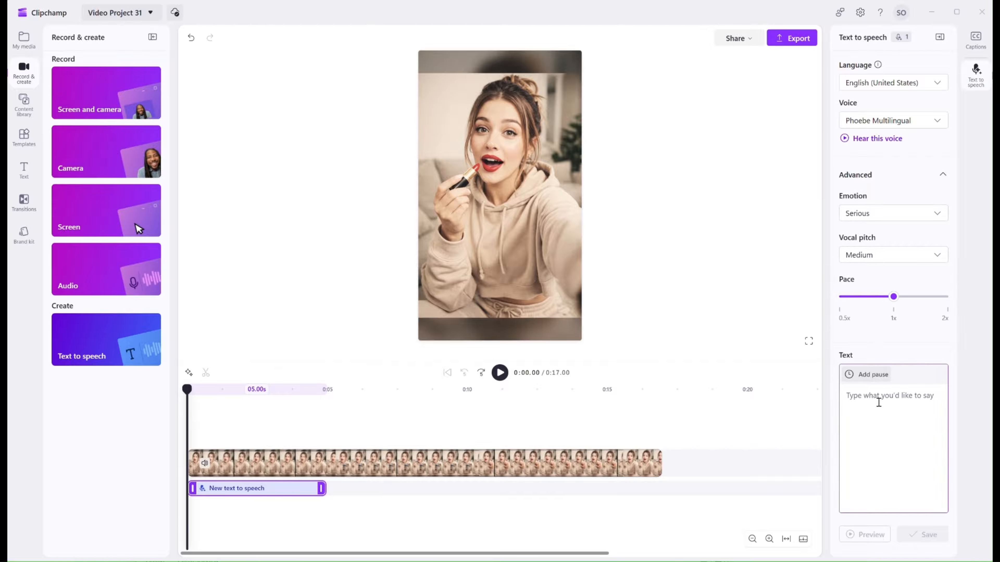
text(Okay-you guys... I was not ready for this. I just picked up this new Elf lipstick... and honestly? It's kind of insane. Like— the color? So good. It goes on super smooth, it feels light, and it actually stays on!)
click(924, 542)
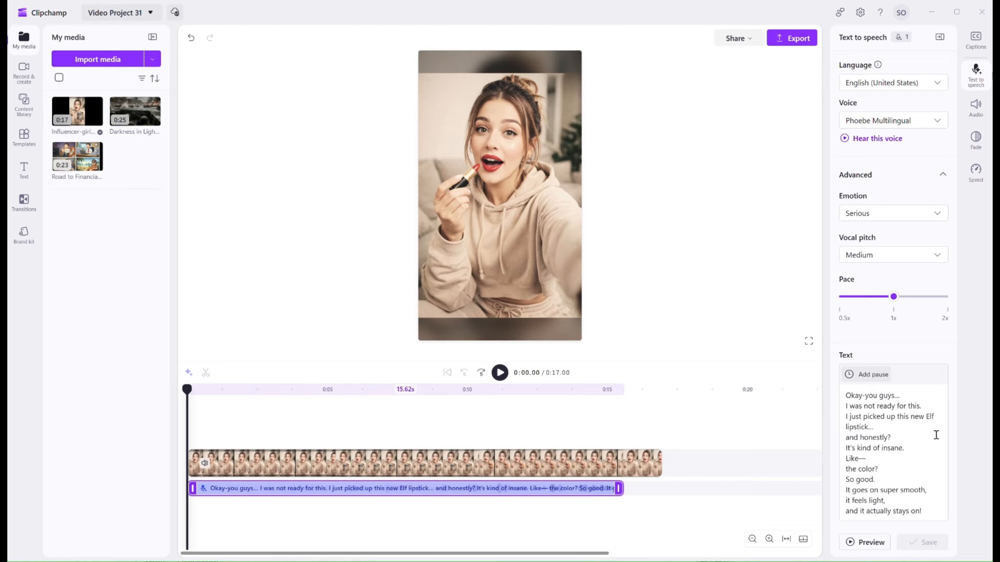
click(862, 543)
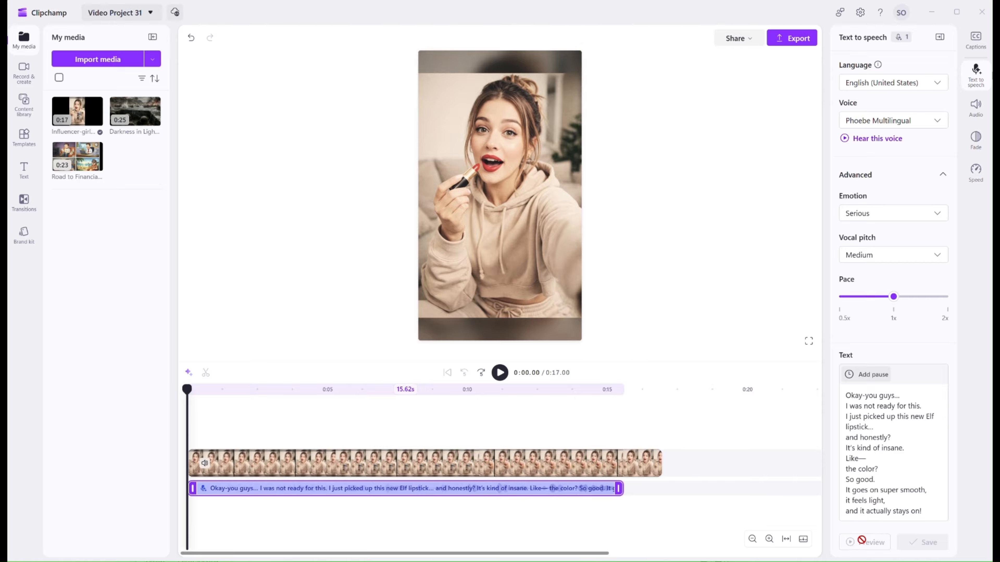